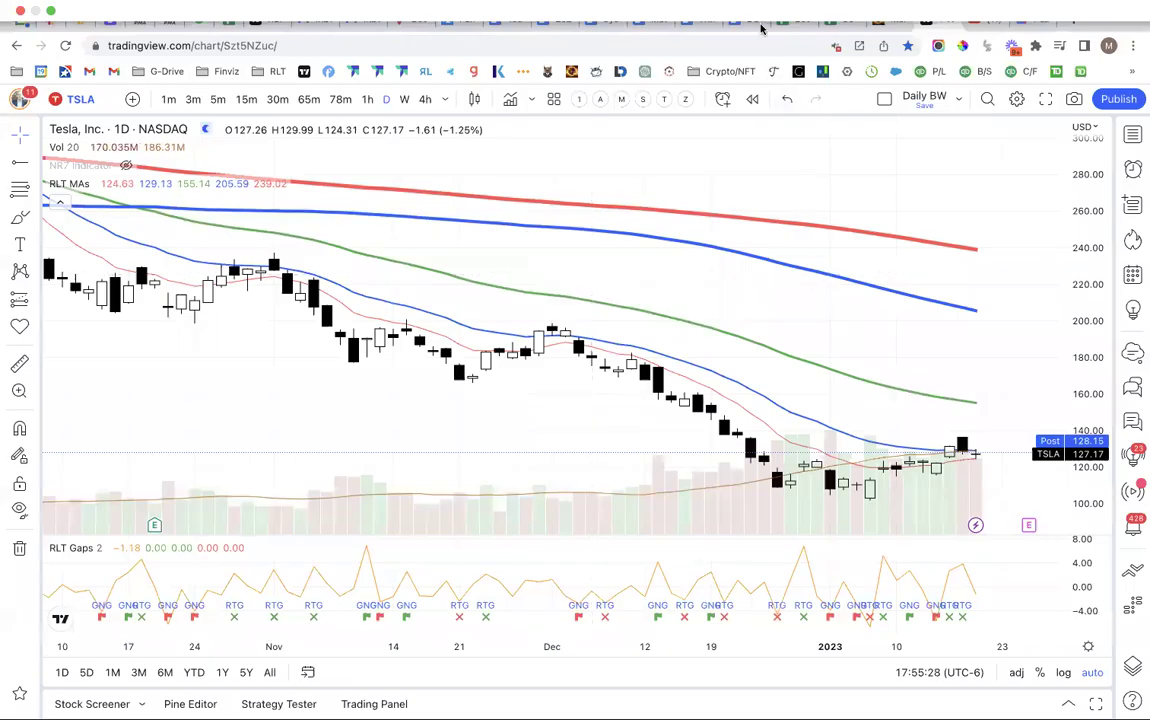
Mark the RLT Gaps pane with freehand red strokes and clear the drawing
mouse_move(315, 421)
left_mouse_down()
mouse_move(231, 433)
mouse_move(90, 537)
mouse_move(370, 533)
mouse_move(329, 565)
mouse_move(55, 628)
mouse_move(275, 633)
left_mouse_up()
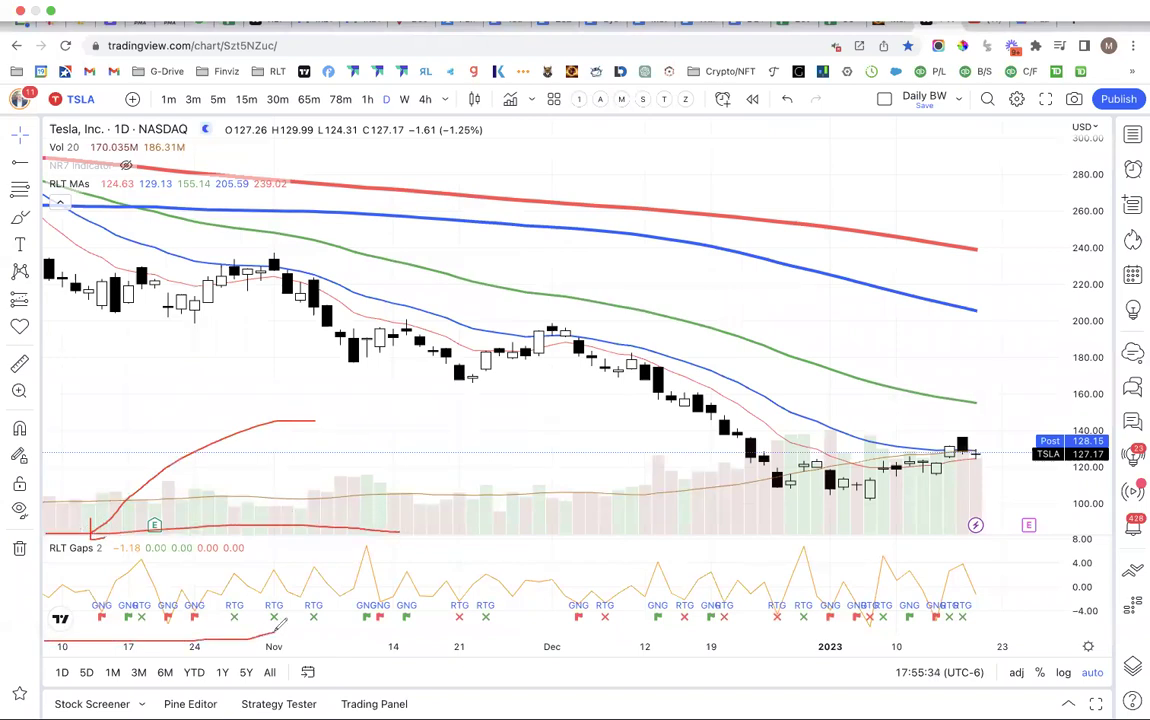
left_click(787, 100)
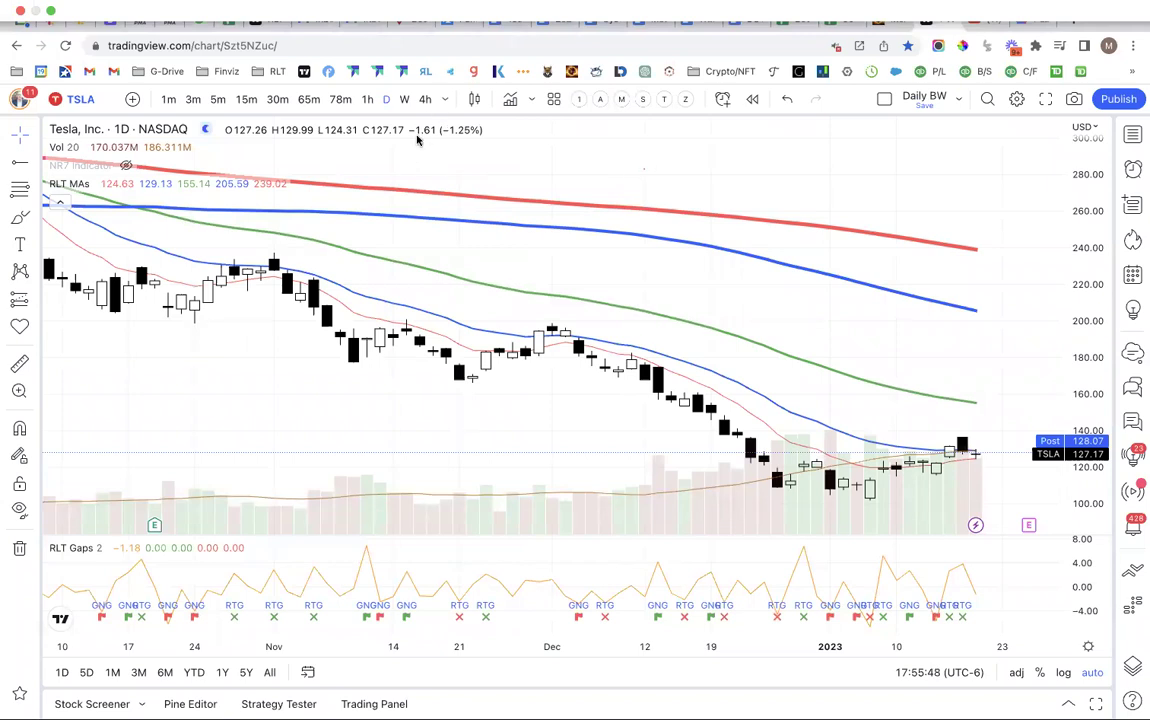
Add a red text annotation over the chart with the lines "Bullish retest" and "Bullish gap N go"
left_click(655, 197)
type("Bullish retest")
key("Return")
type("Bulli")
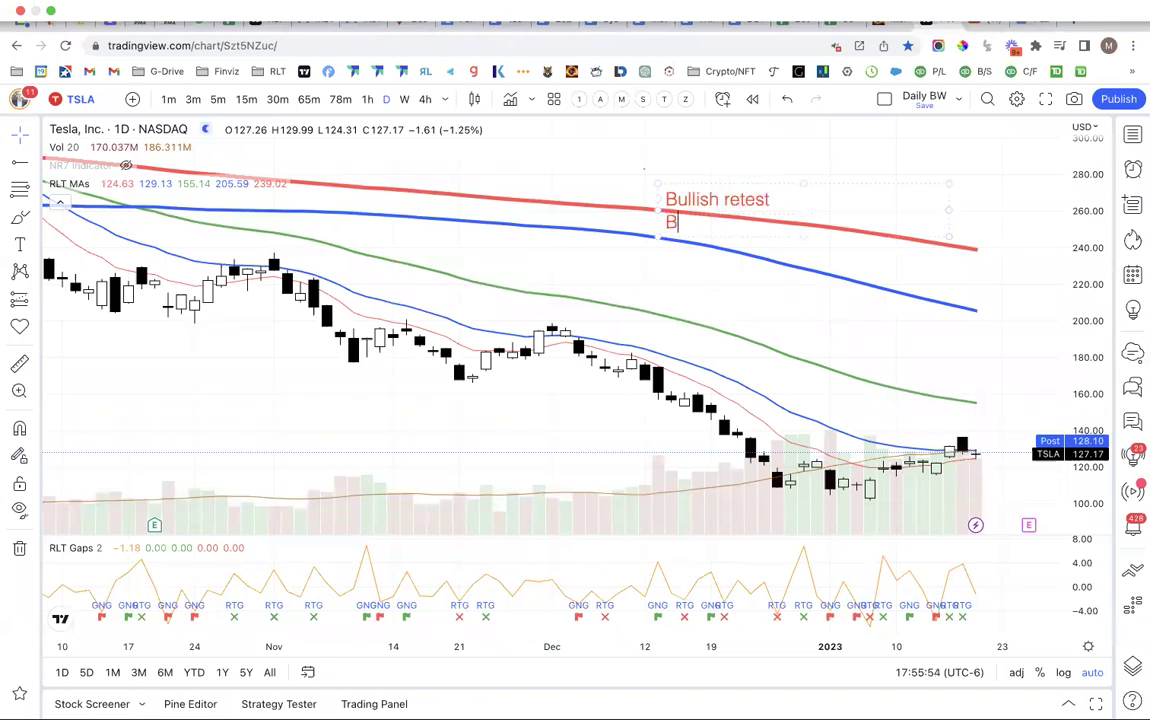
type("sh gap")
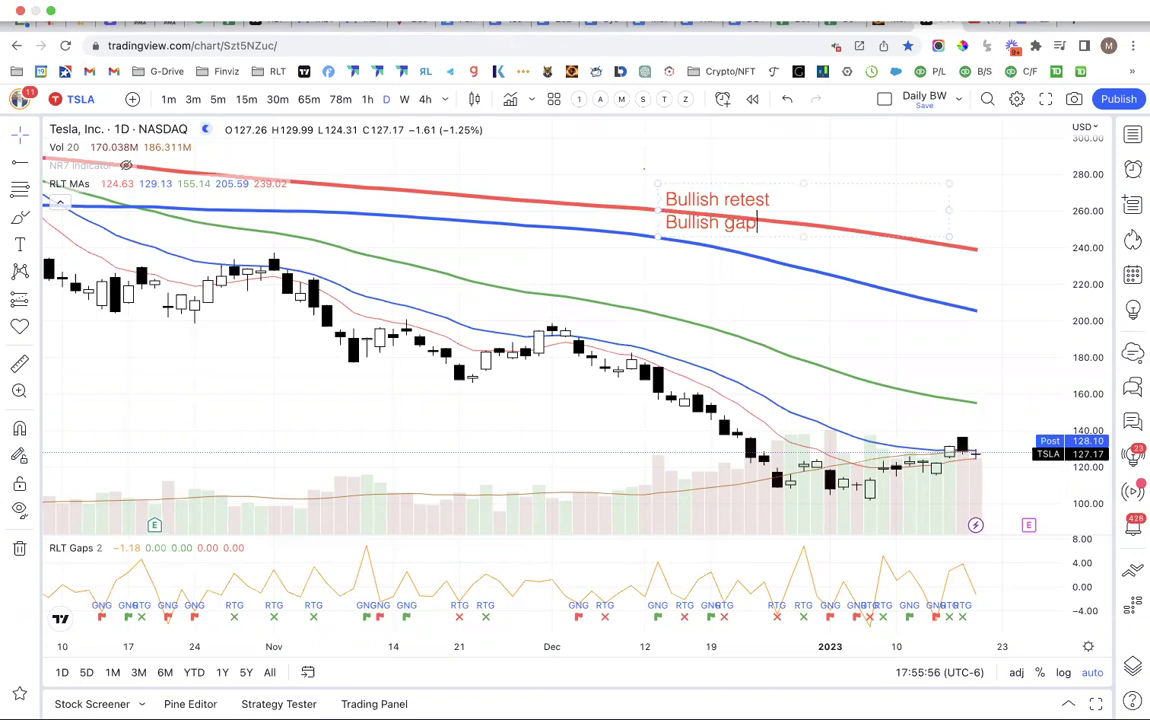
type(" N-go")
key("Return")
key("Return")
Add the lines "Bearish retest gap" and "Bearish gap N go" to the annotation and complete its first line as "Bullish retest gap"
type("Bearish r")
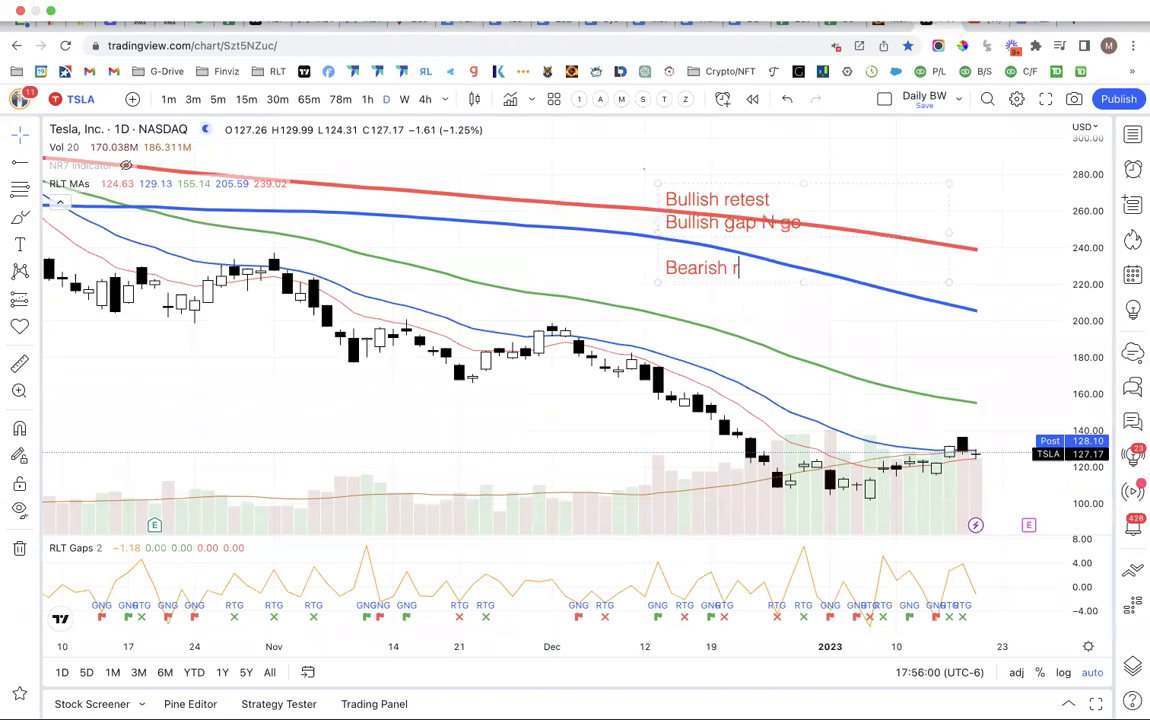
type("etest gap")
key("Return")
type("Bearsih")
key("BackSpace")
key("BackSpace")
key("BackSpace")
type("ish gap N ")
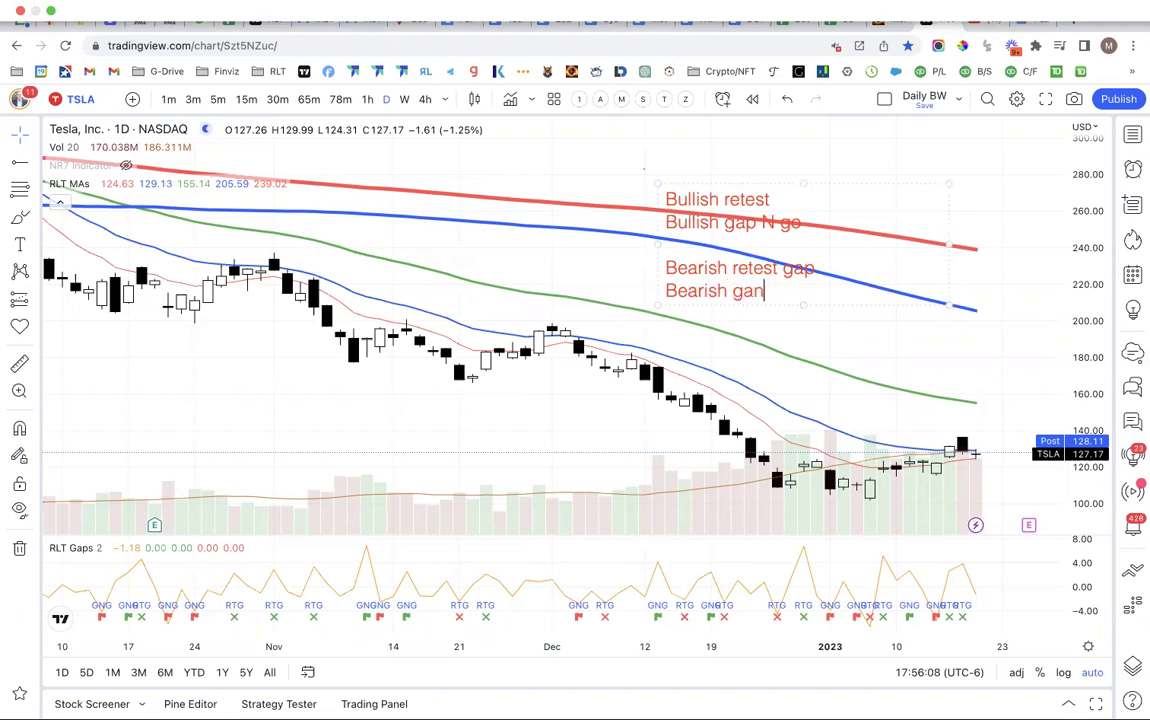
type("go gpa")
key("BackSpace")
key("BackSpace")
type("ap")
left_click(649, 198)
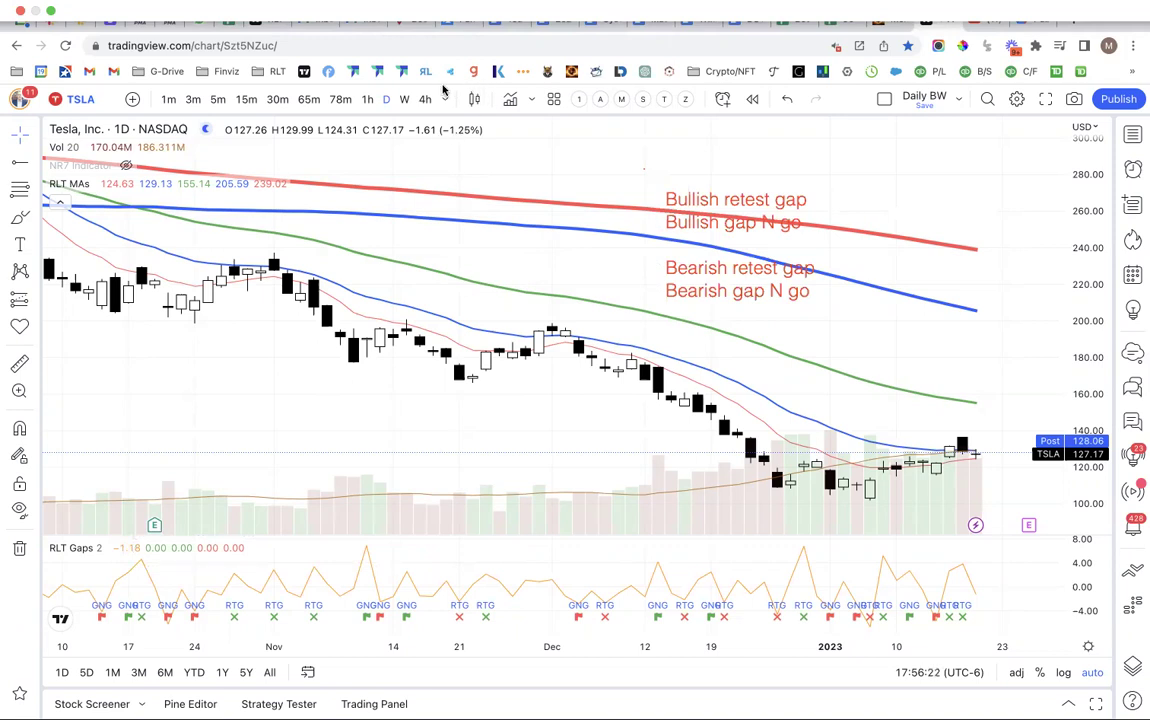
Box the RLT Gaps percentage value with a line leading to it and underline the mid-to-late November gap signals
left_click(211, 464)
mouse_move(172, 436)
left_mouse_down()
mouse_move(110, 534)
mouse_move(124, 567)
mouse_move(137, 528)
left_mouse_up()
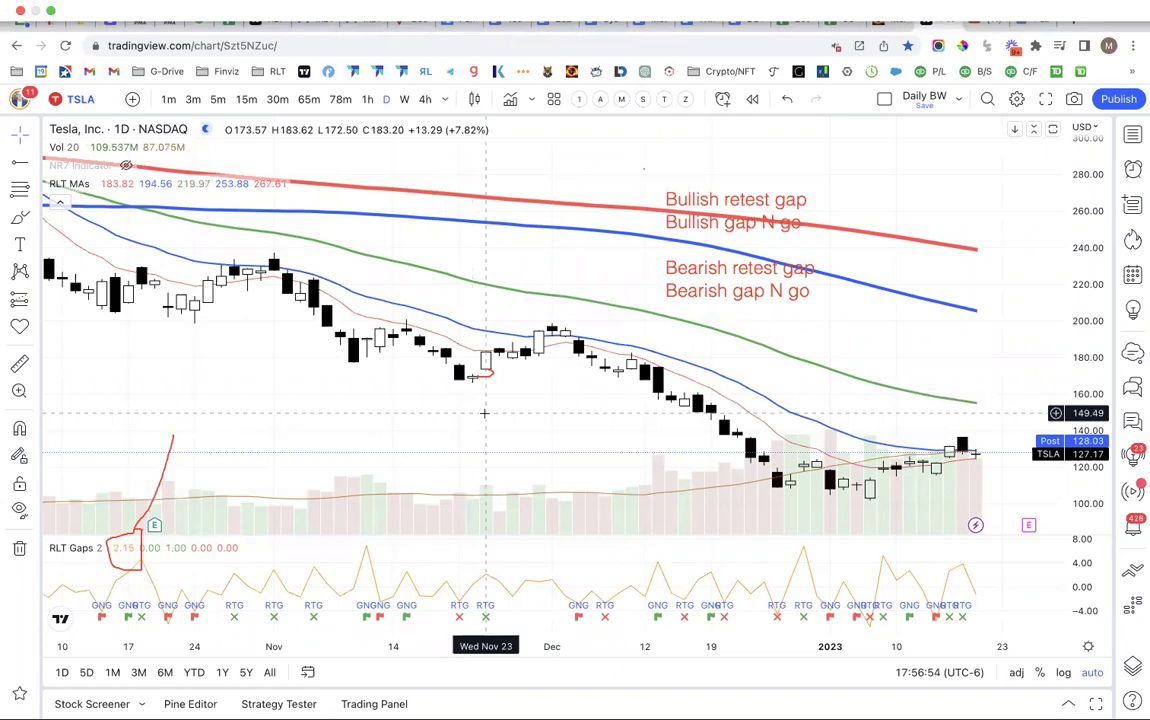
mouse_move(770, 30)
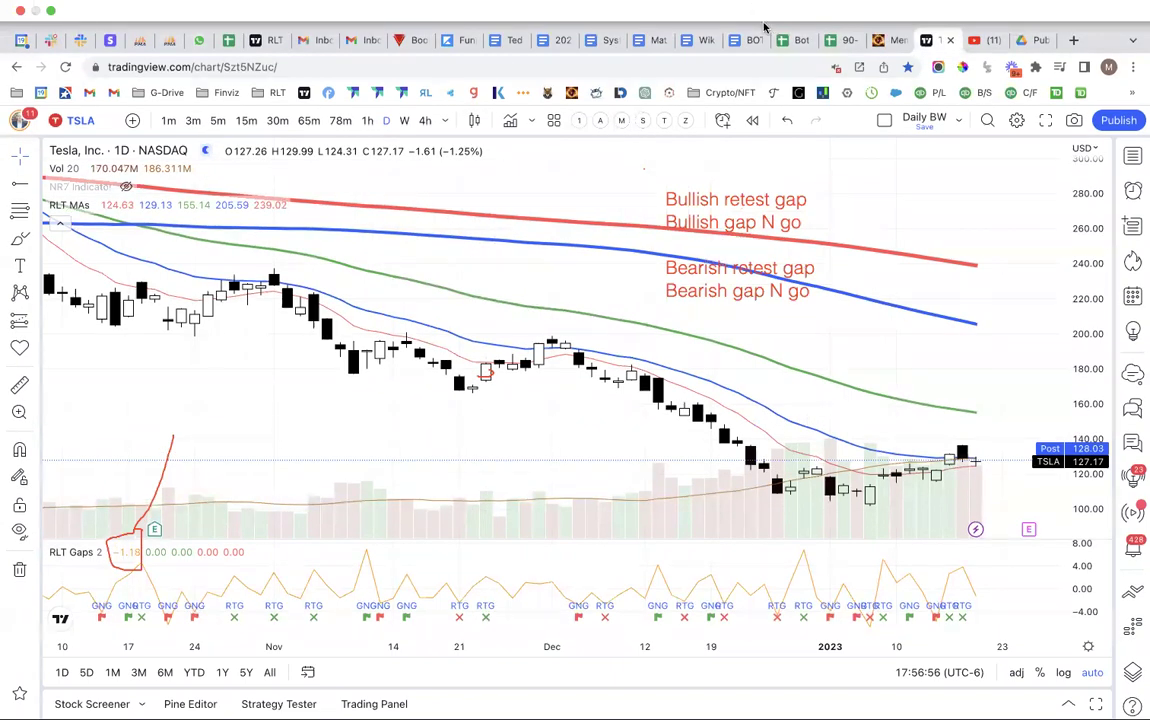
left_click_drag(345, 622, 497, 622)
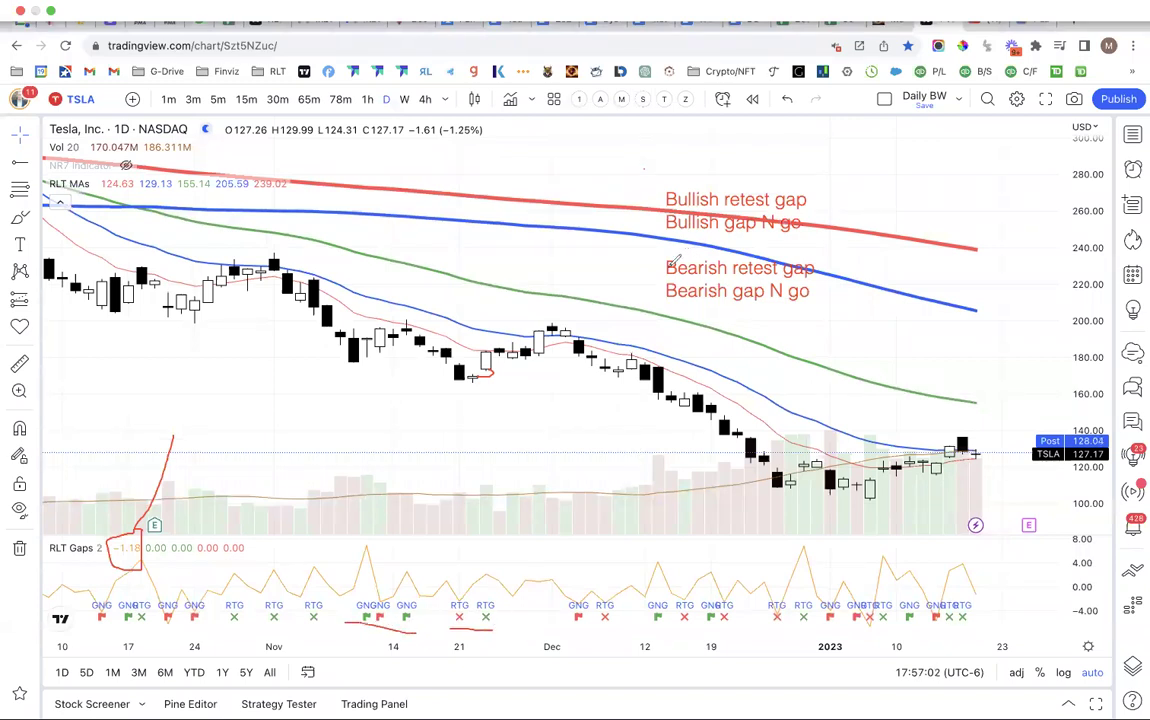
Draw arrows from the "Bearish retest gap" and "Bearish gap N go" labels to the red November 21 RTG and early-December GNG signals, boxing both signals
mouse_move(667, 262)
left_mouse_down()
mouse_move(595, 263)
mouse_move(466, 470)
mouse_move(447, 588)
mouse_move(475, 598)
left_mouse_up()
mouse_move(446, 592)
left_mouse_down()
mouse_move(446, 632)
mouse_move(467, 632)
mouse_move(472, 596)
left_mouse_up()
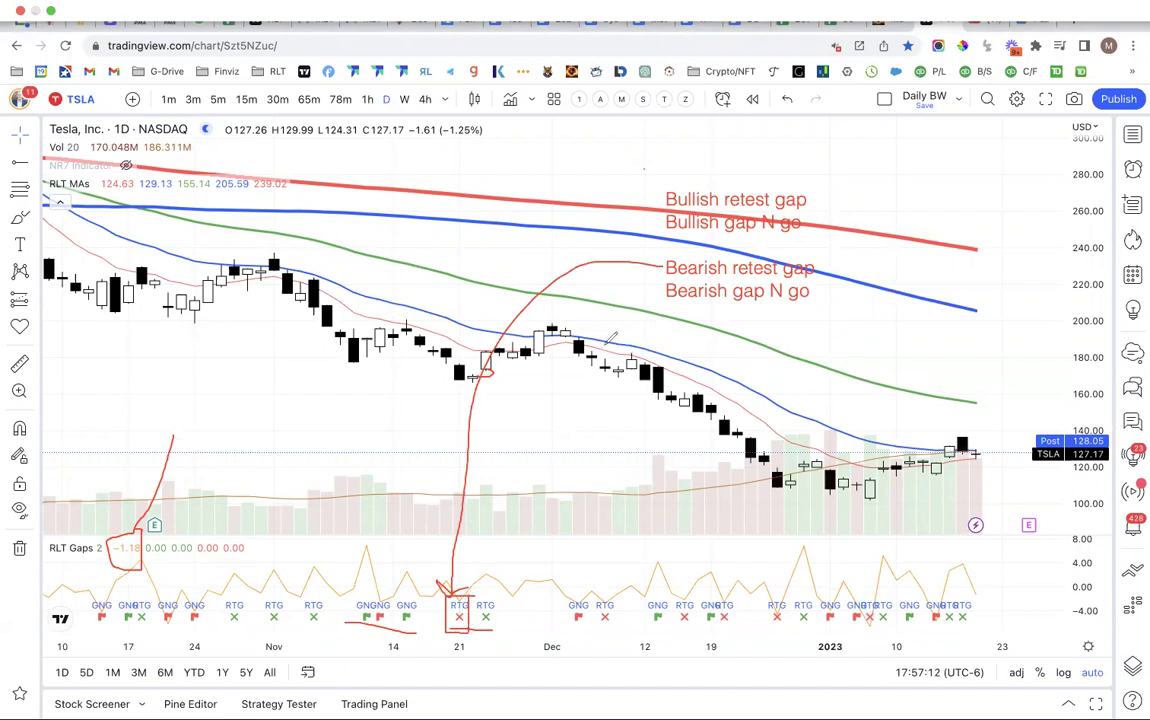
mouse_move(676, 283)
left_mouse_down()
mouse_move(598, 335)
mouse_move(563, 500)
mouse_move(570, 580)
mouse_move(590, 598)
left_mouse_up()
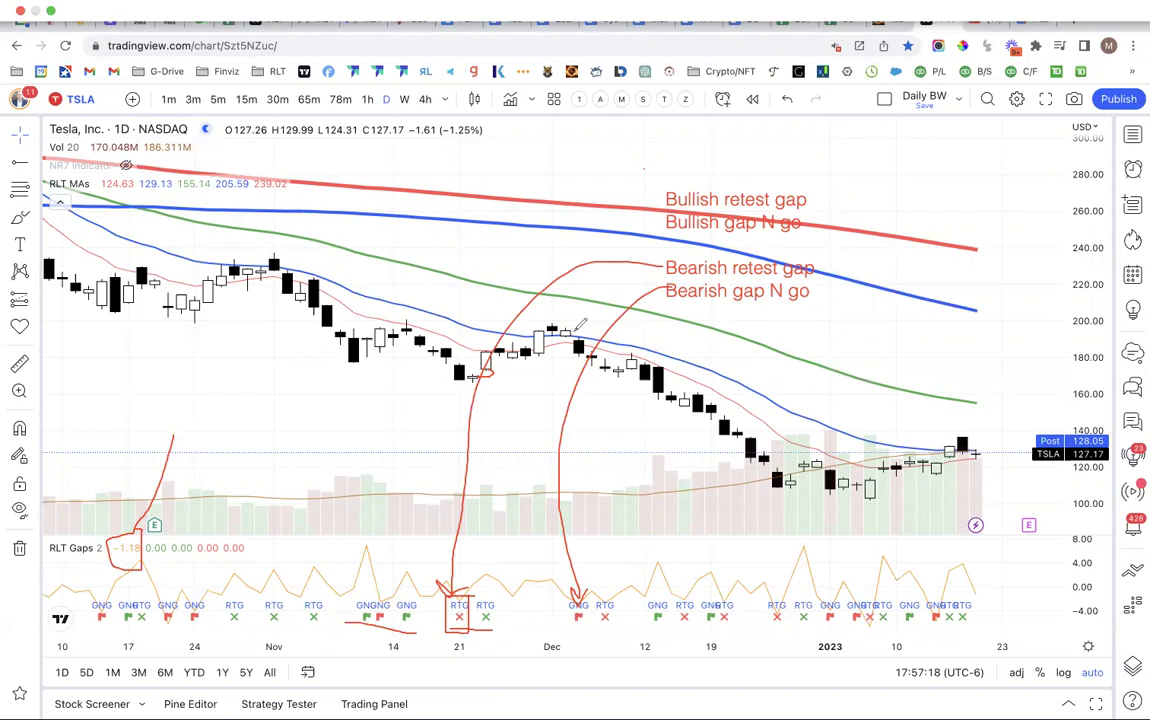
left_click_drag(599, 305, 592, 326)
left_click_drag(567, 625, 568, 630)
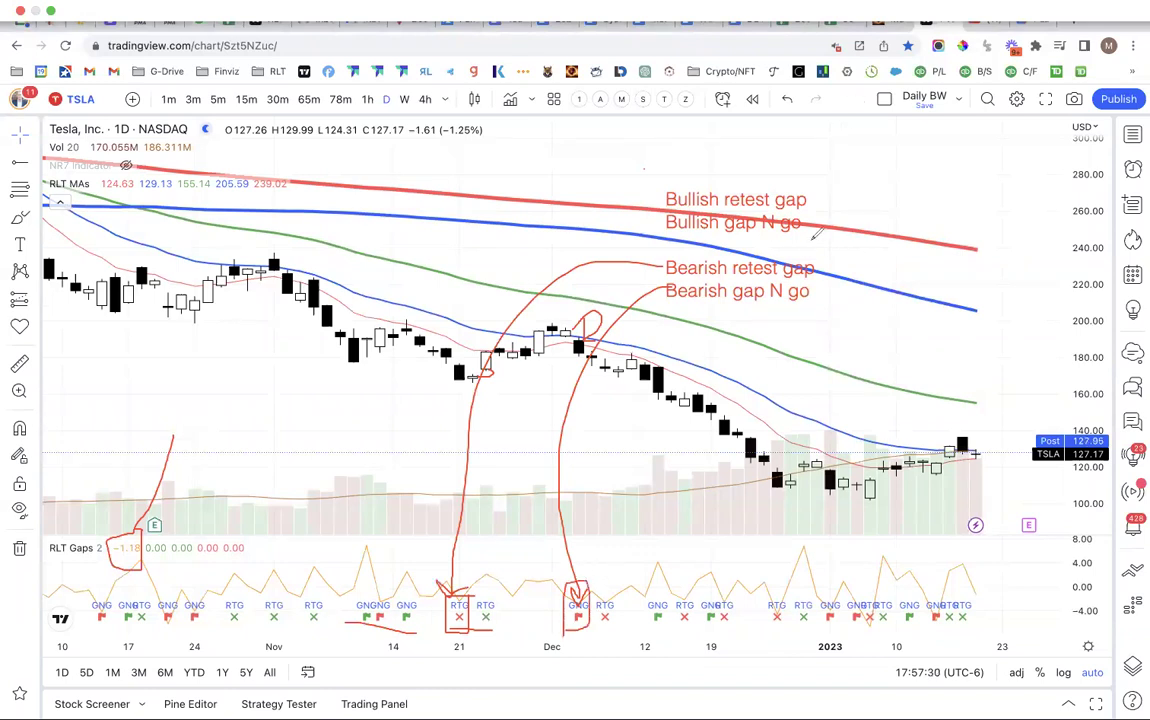
Draw arrows from the two bullish labels to boxed green GNG and RTG signals, and clear all annotations
mouse_move(818, 213)
left_mouse_down()
mouse_move(880, 430)
mouse_move(908, 590)
mouse_move(914, 582)
left_mouse_up()
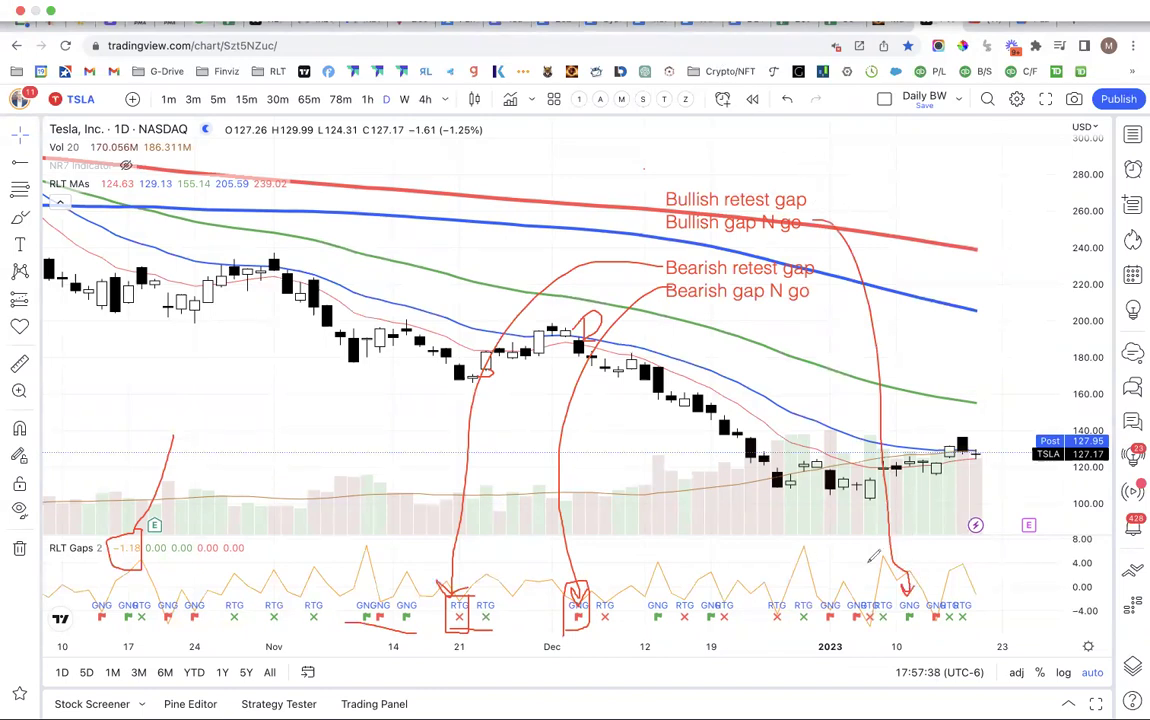
left_click_drag(906, 590, 900, 596)
mouse_move(818, 199)
left_mouse_down()
mouse_move(872, 320)
mouse_move(802, 598)
mouse_move(820, 594)
left_mouse_up()
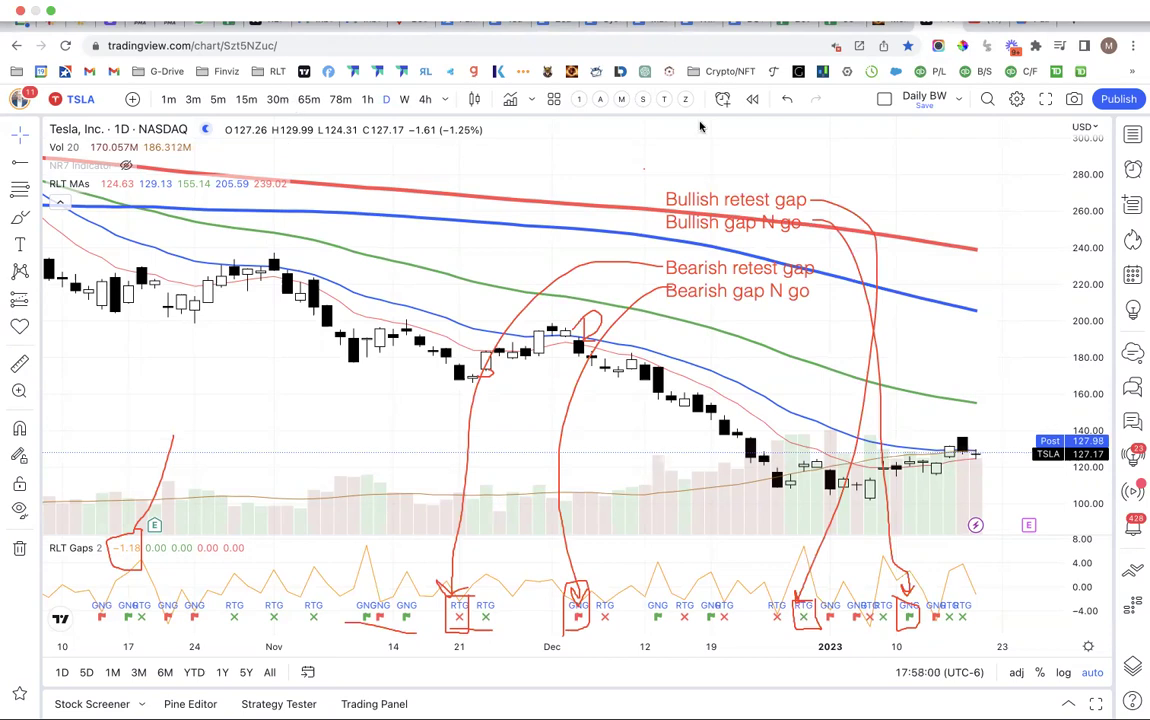
key("Escape")
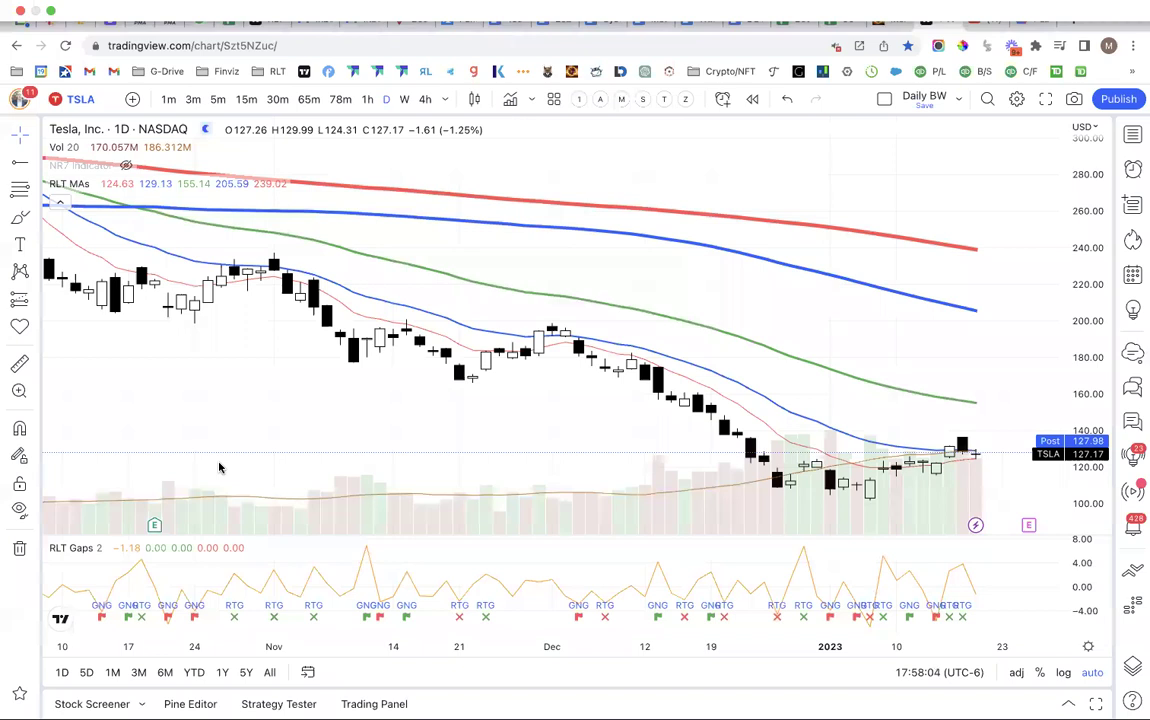
Try a gap size of 3 in the RLT Gaps indicator's inputs and apply a final gap size of 3.2
left_click(138, 547)
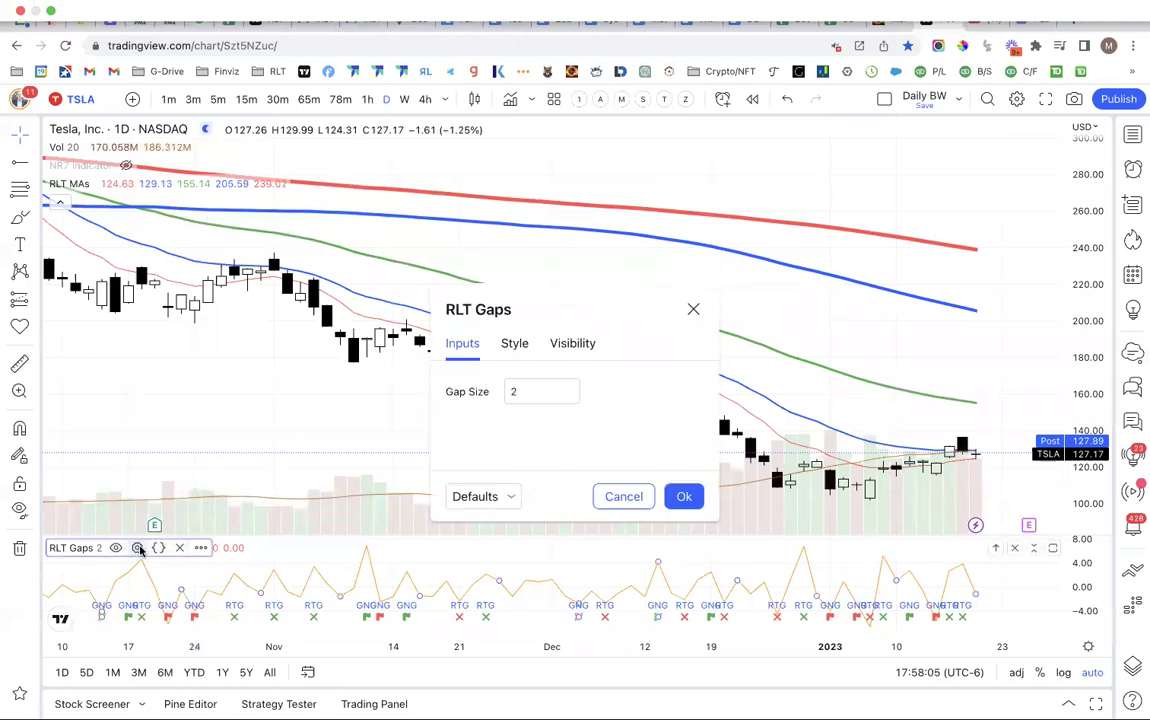
double_click(519, 391)
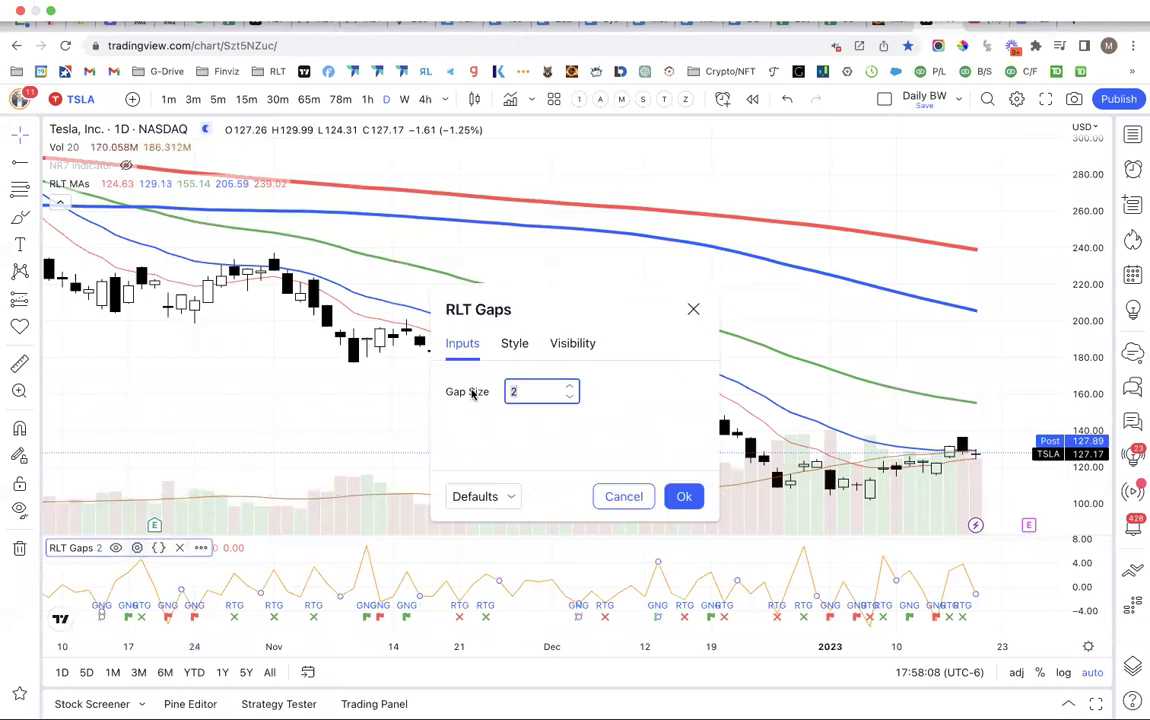
type("3.0")
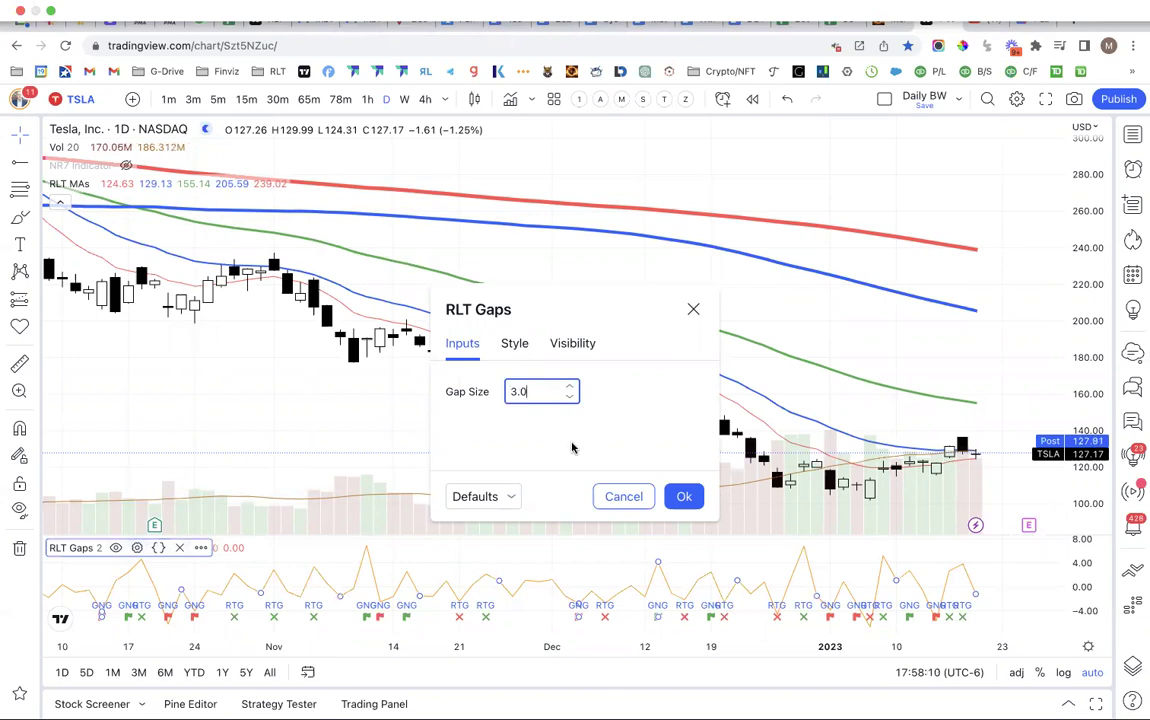
left_click(606, 415)
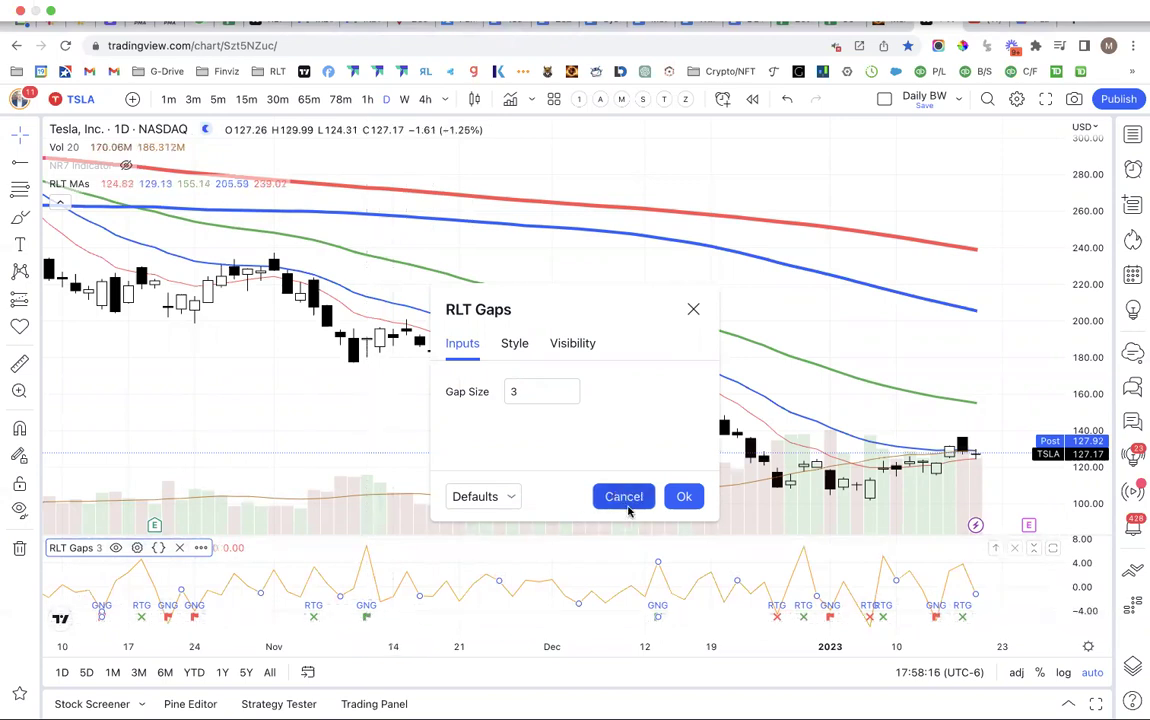
left_click(534, 390)
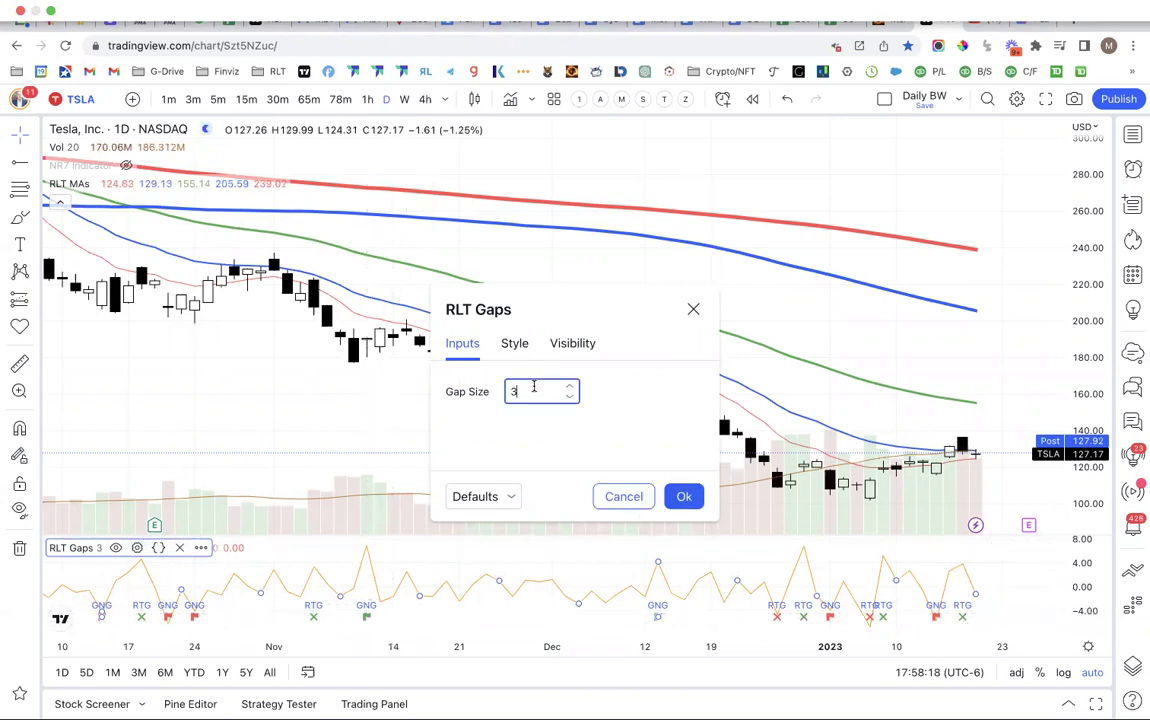
type(".2")
left_click(684, 496)
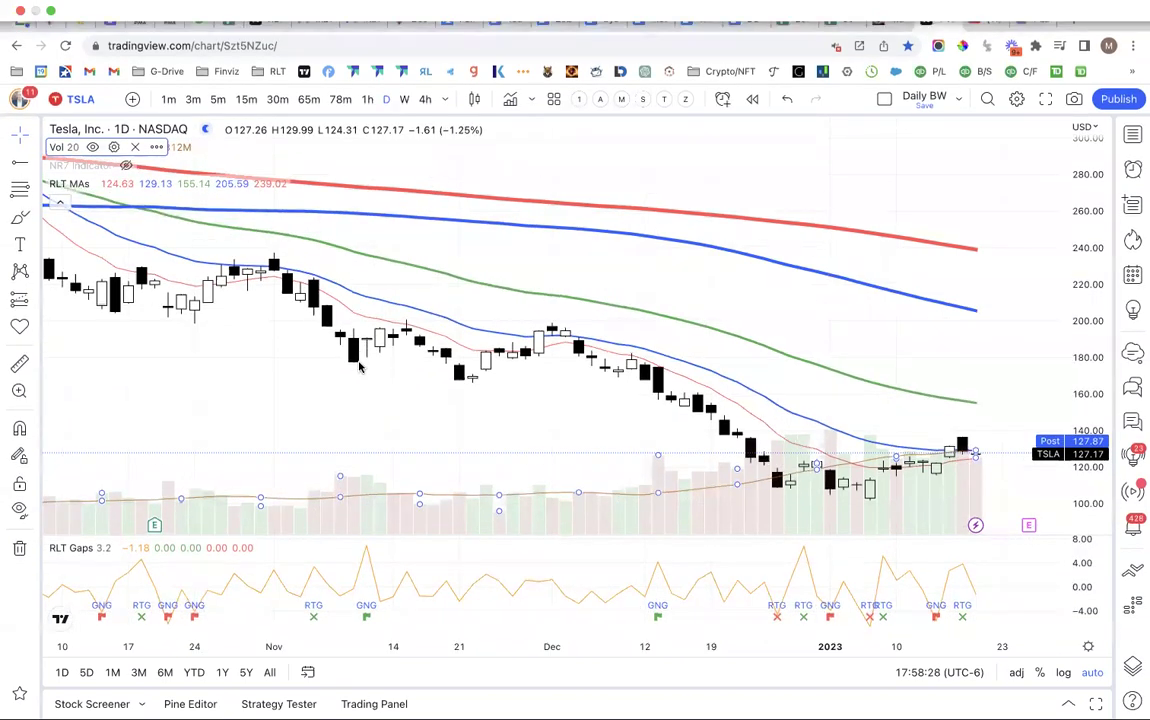
Mark the gap between the November 9 and 10 candles with freehand strokes and clear them
mouse_move(357, 362)
left_mouse_down()
mouse_move(370, 361)
mouse_move(385, 320)
left_mouse_up()
key("ctrl+z")
mouse_move(366, 370)
left_mouse_down()
mouse_move(379, 360)
mouse_move(372, 345)
left_mouse_up()
left_click(787, 98)
Sketch a two-part rising arrow above the candles and circle the mid-December green GNG signal with its candle
left_click_drag(528, 256, 535, 231)
mouse_move(545, 233)
left_mouse_down()
mouse_move(618, 170)
mouse_move(618, 195)
left_mouse_up()
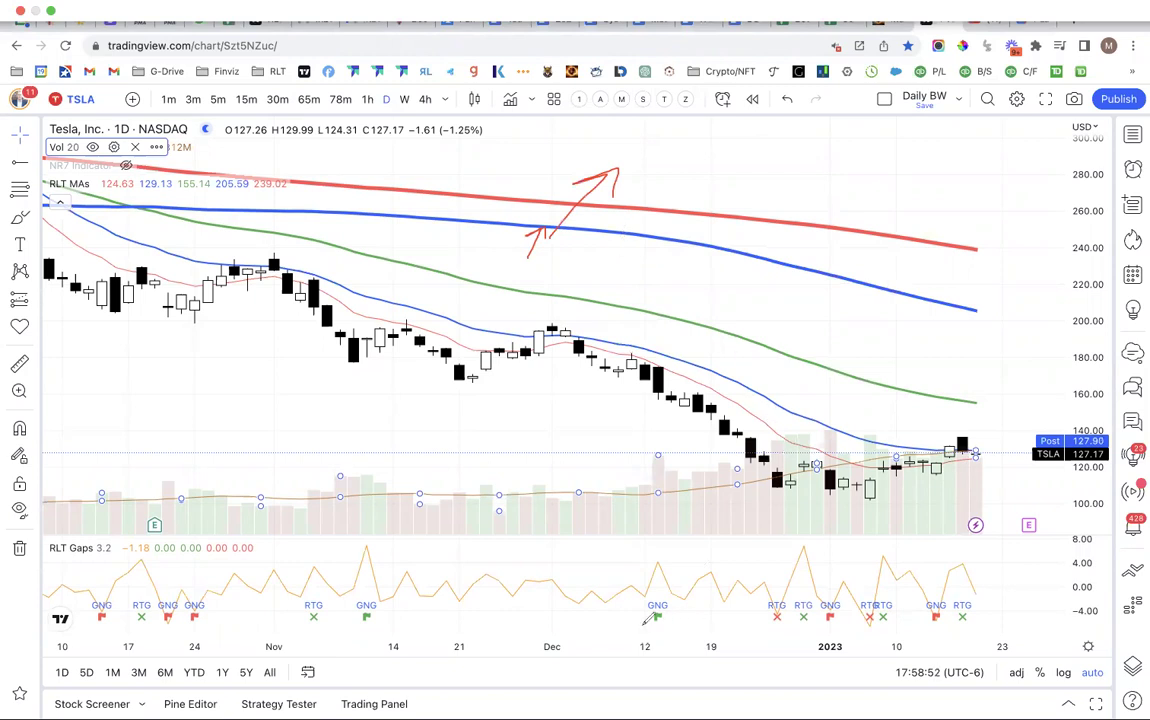
mouse_move(645, 622)
left_mouse_down()
mouse_move(683, 603)
mouse_move(650, 593)
mouse_move(647, 615)
left_mouse_up()
left_click_drag(655, 350, 660, 356)
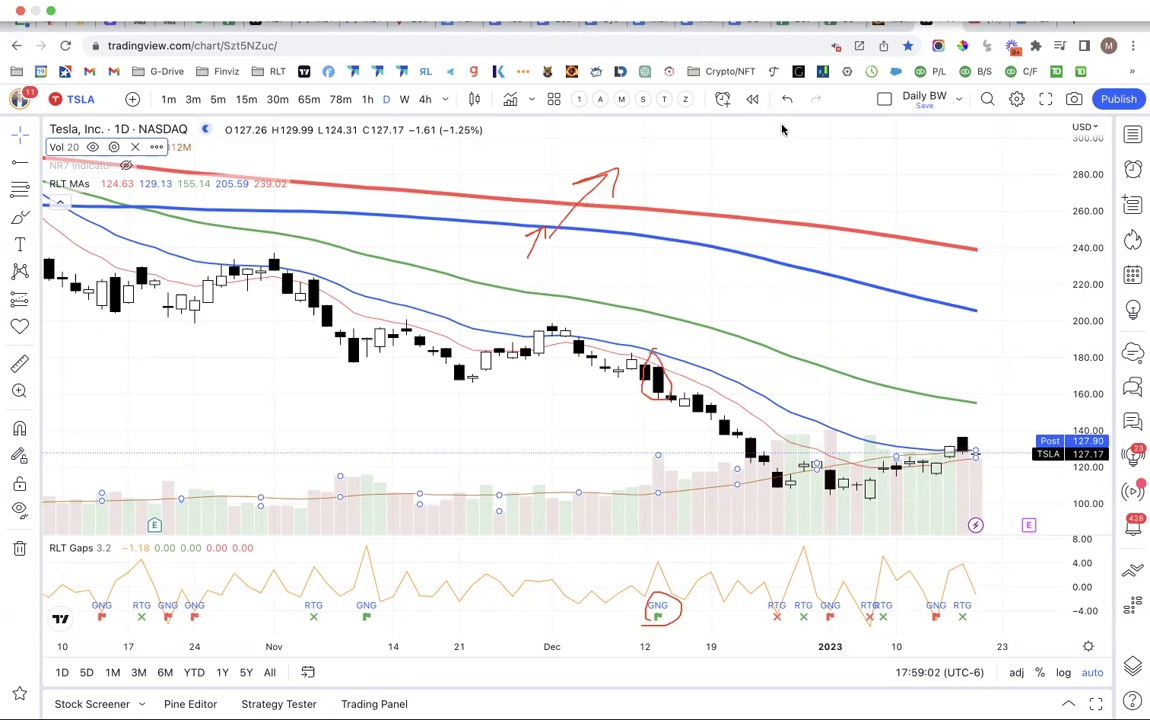
Outline the mid-December gap candles with freehand strokes and clear the drawing
left_click_drag(648, 355, 632, 360)
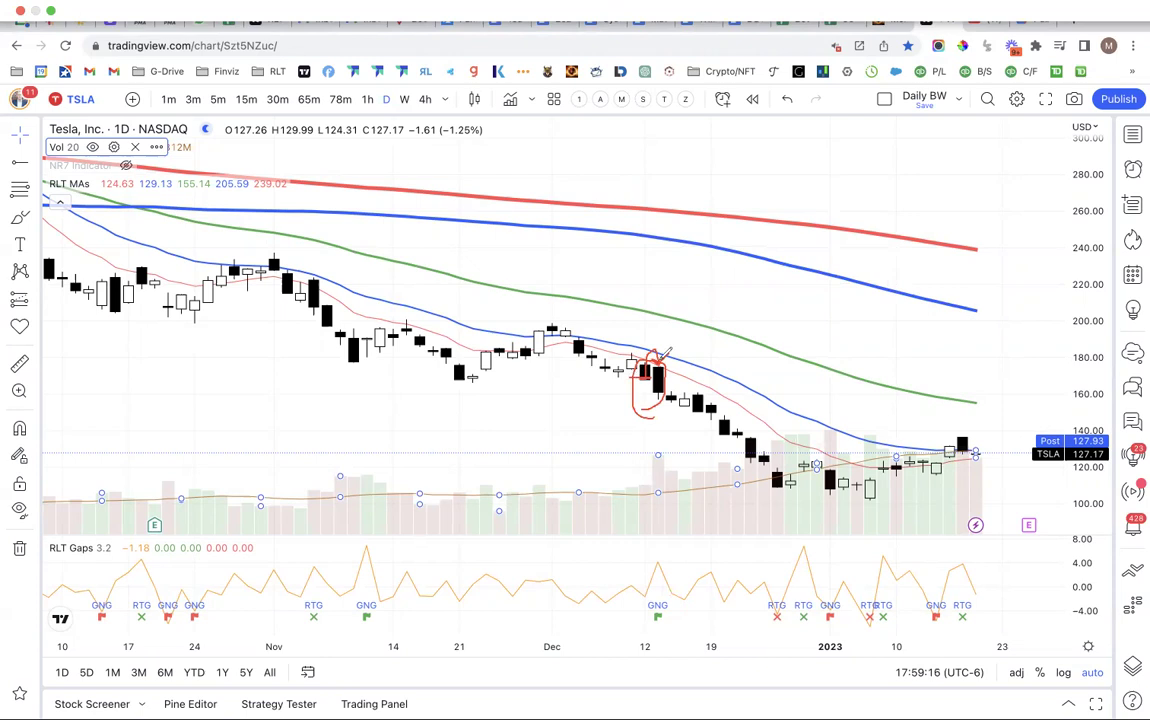
mouse_move(677, 358)
left_mouse_down()
mouse_move(665, 372)
mouse_move(700, 372)
left_mouse_up()
left_click(788, 97)
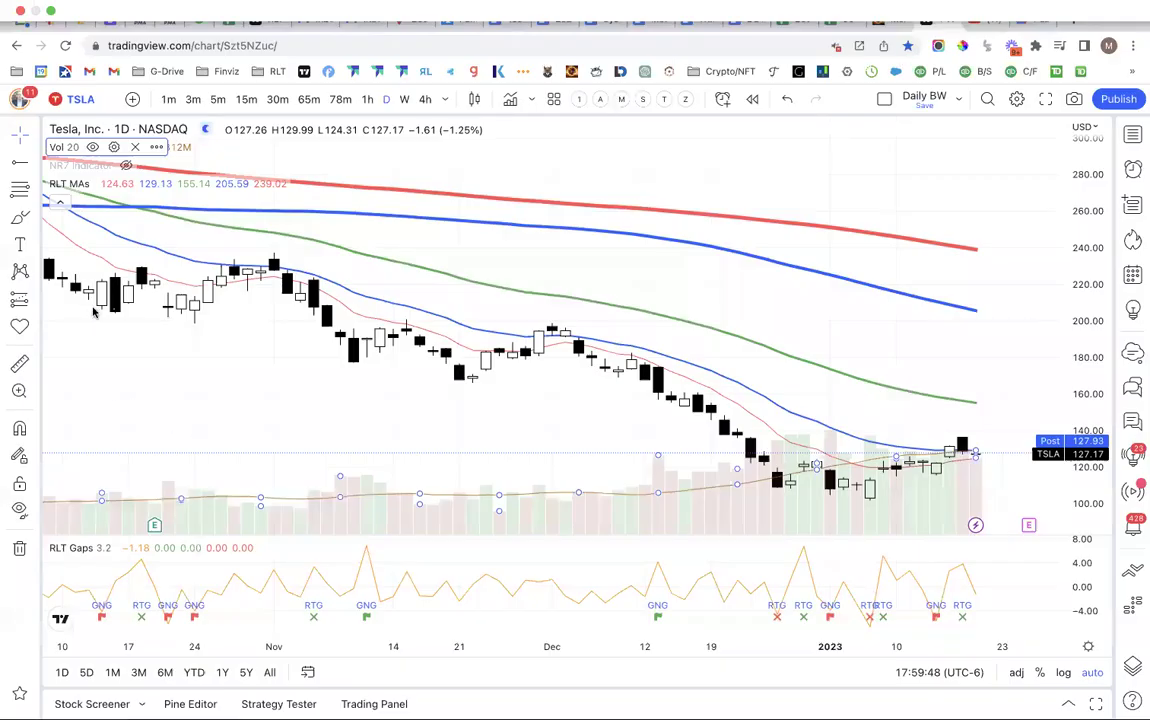
Circle the first red GNG signal in October and mark its candles with freehand arrows, clearing the drawings
left_click_drag(110, 591, 118, 610)
mouse_move(104, 283)
left_mouse_down()
mouse_move(93, 296)
mouse_move(114, 281)
mouse_move(103, 274)
mouse_move(110, 312)
mouse_move(92, 282)
mouse_move(125, 266)
left_mouse_up()
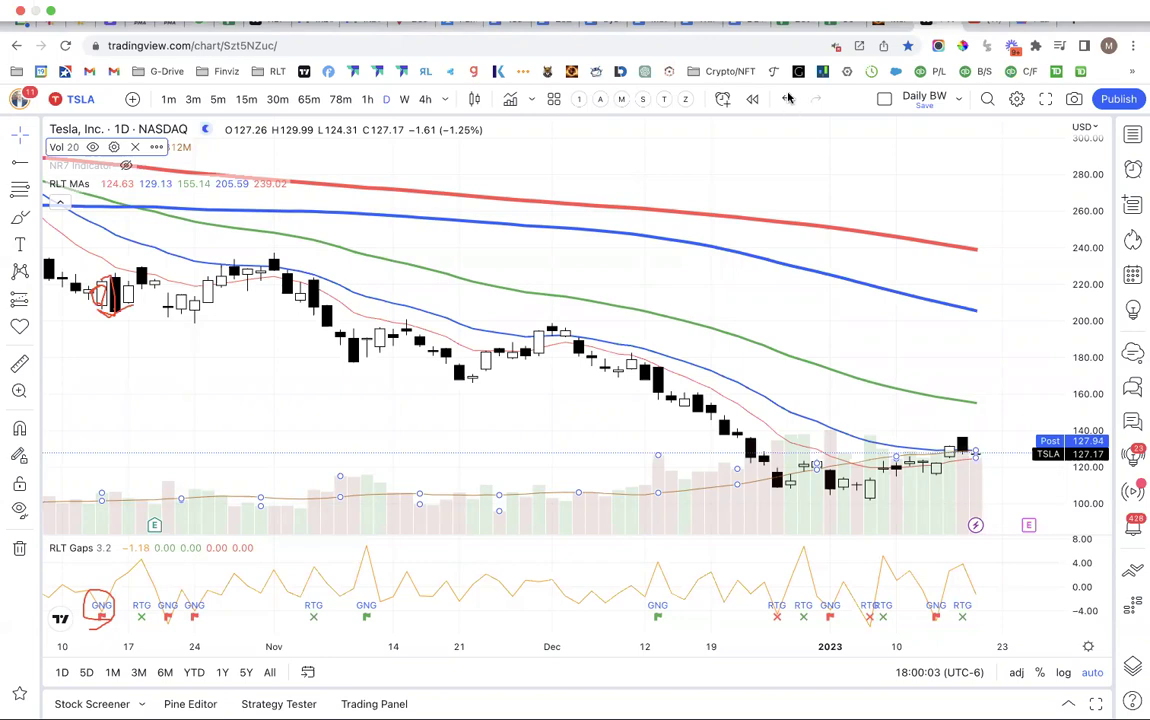
left_click(787, 98)
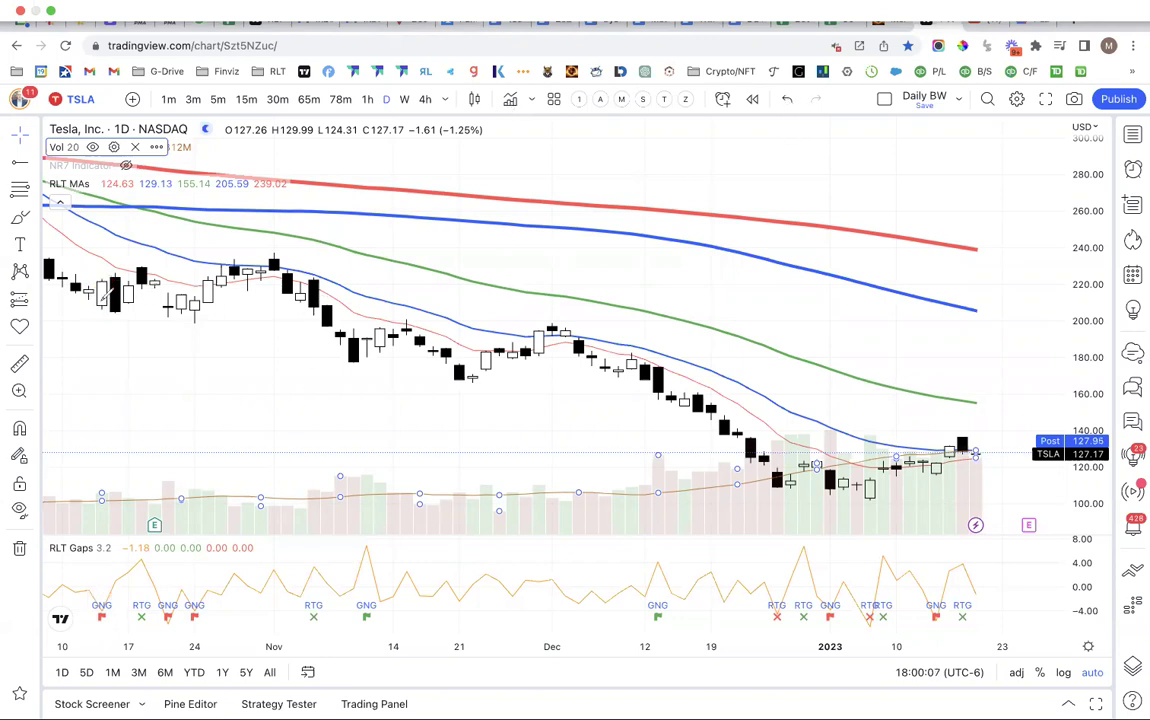
mouse_move(105, 272)
left_mouse_down()
mouse_move(122, 271)
mouse_move(101, 279)
mouse_move(108, 268)
mouse_move(118, 325)
mouse_move(150, 312)
left_mouse_up()
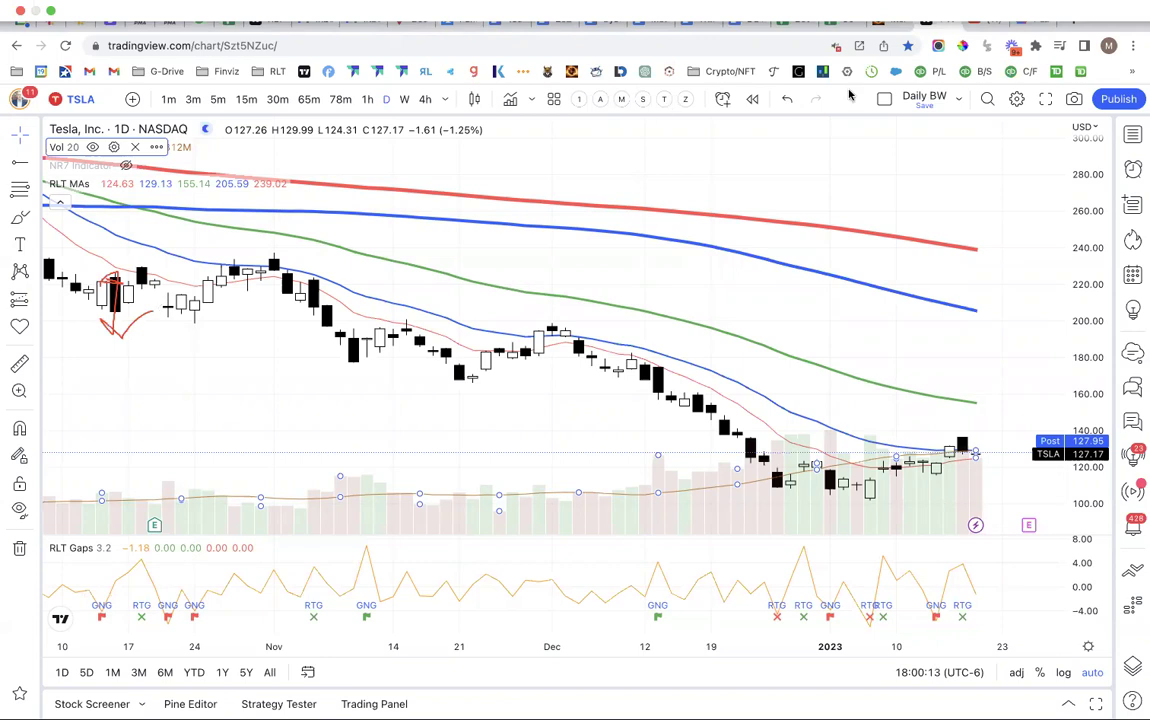
key("super+z")
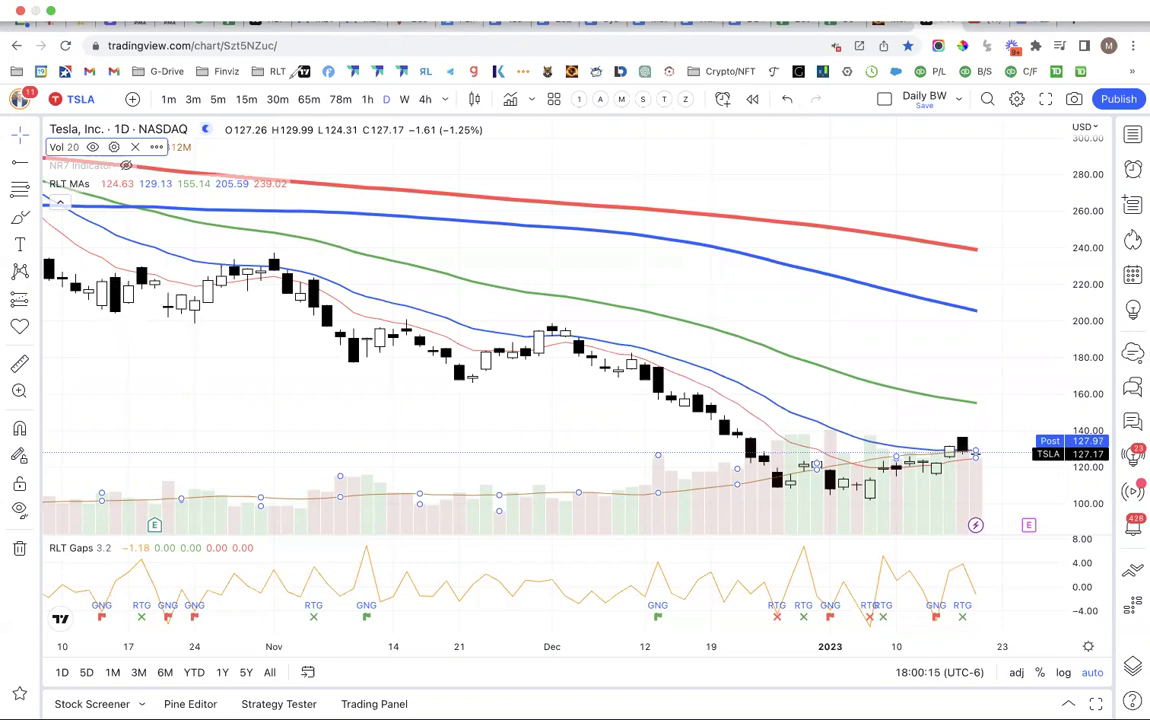
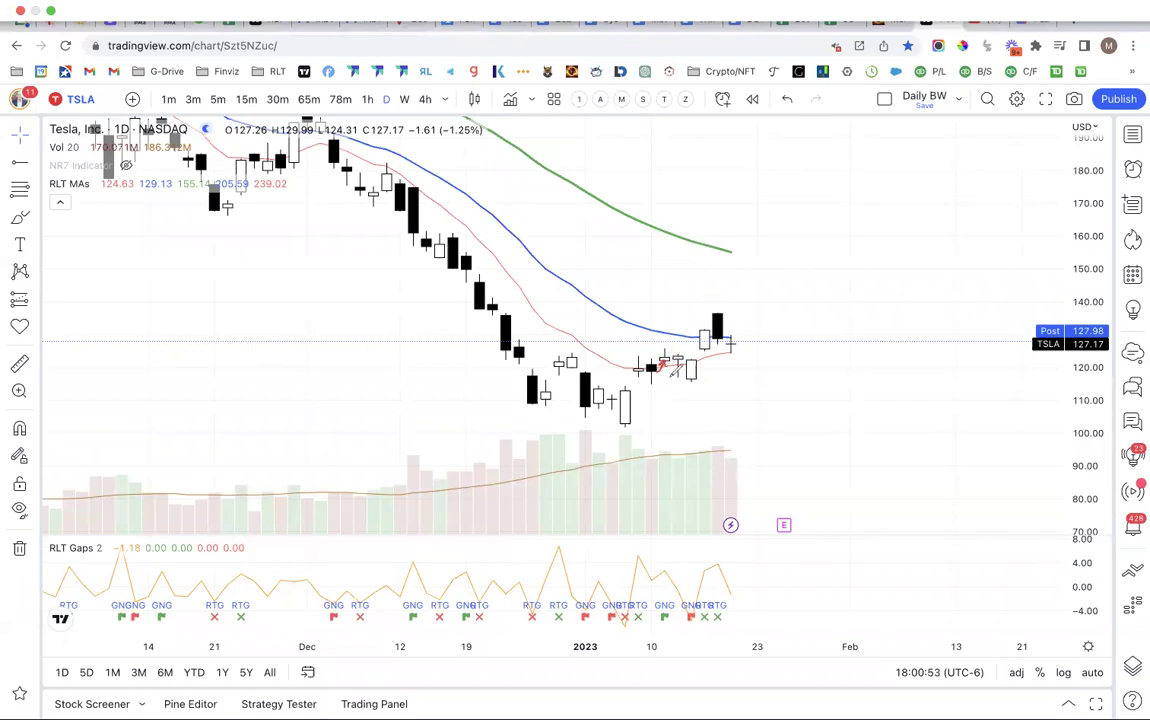
Sketch a rising arrow from the January 11 gap candle and clear it
left_click(787, 98)
mouse_move(660, 358)
left_mouse_down()
mouse_move(683, 323)
mouse_move(672, 348)
left_mouse_up()
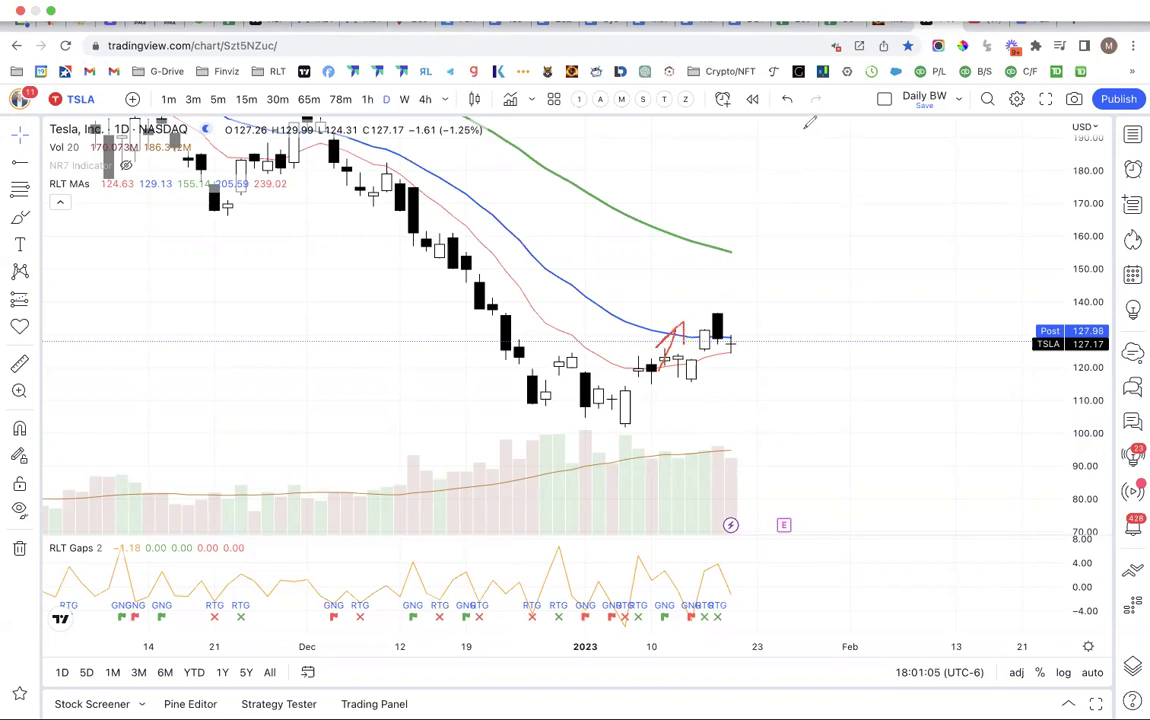
left_click(787, 99)
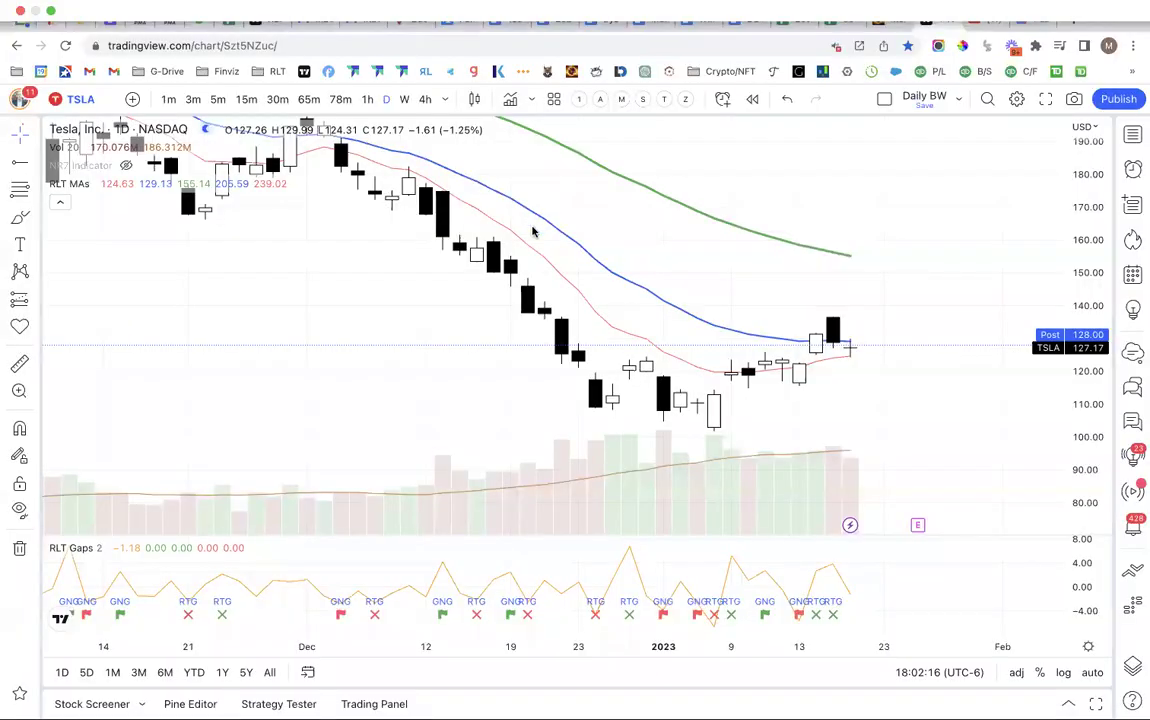
Circle the December 19–20 gap, replace the circle with a line at the December 19 low and a downward stroke, and clear everything
mouse_move(521, 246)
left_mouse_down()
mouse_move(515, 320)
mouse_move(540, 282)
mouse_move(519, 262)
left_mouse_up()
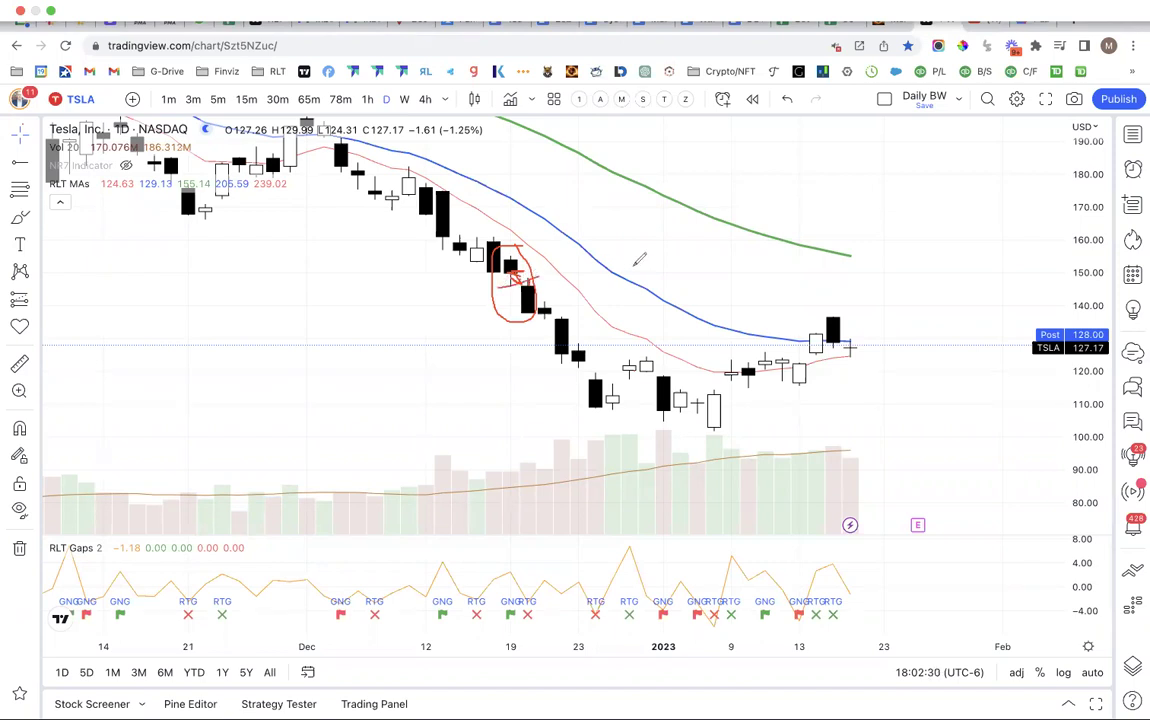
key("super+z")
left_click_drag(497, 287, 521, 287)
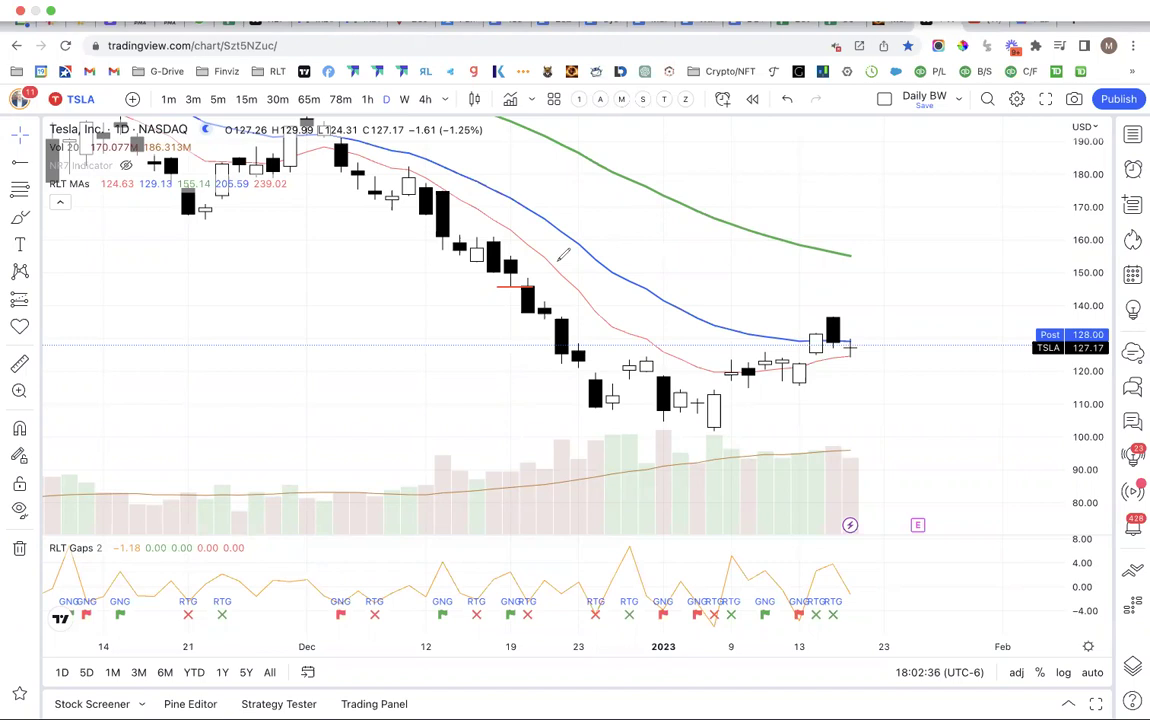
mouse_move(526, 280)
left_mouse_down()
mouse_move(532, 272)
mouse_move(528, 300)
mouse_move(545, 318)
left_mouse_up()
left_click(786, 100)
left_click(786, 100)
Circle the gap between the January 13 candle and the one after it, and clear the drawing
mouse_move(896, 21)
mouse_move(822, 320)
left_mouse_down()
mouse_move(805, 336)
mouse_move(803, 390)
mouse_move(822, 316)
left_mouse_up()
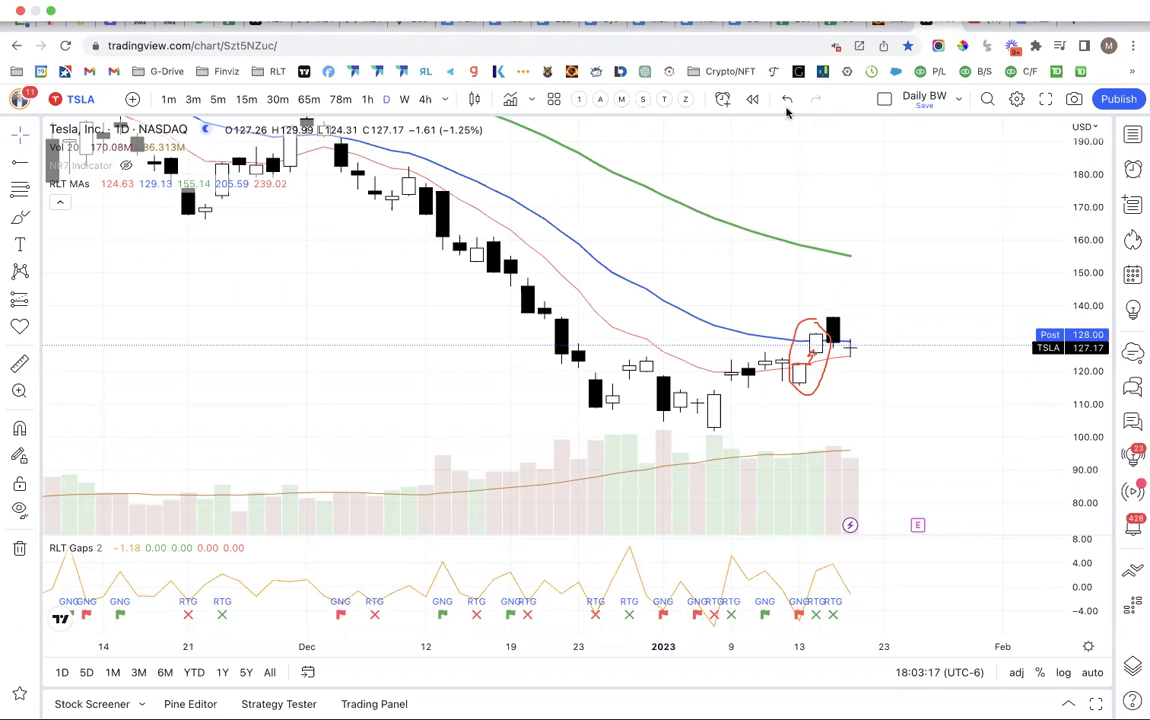
key("ctrl+z")
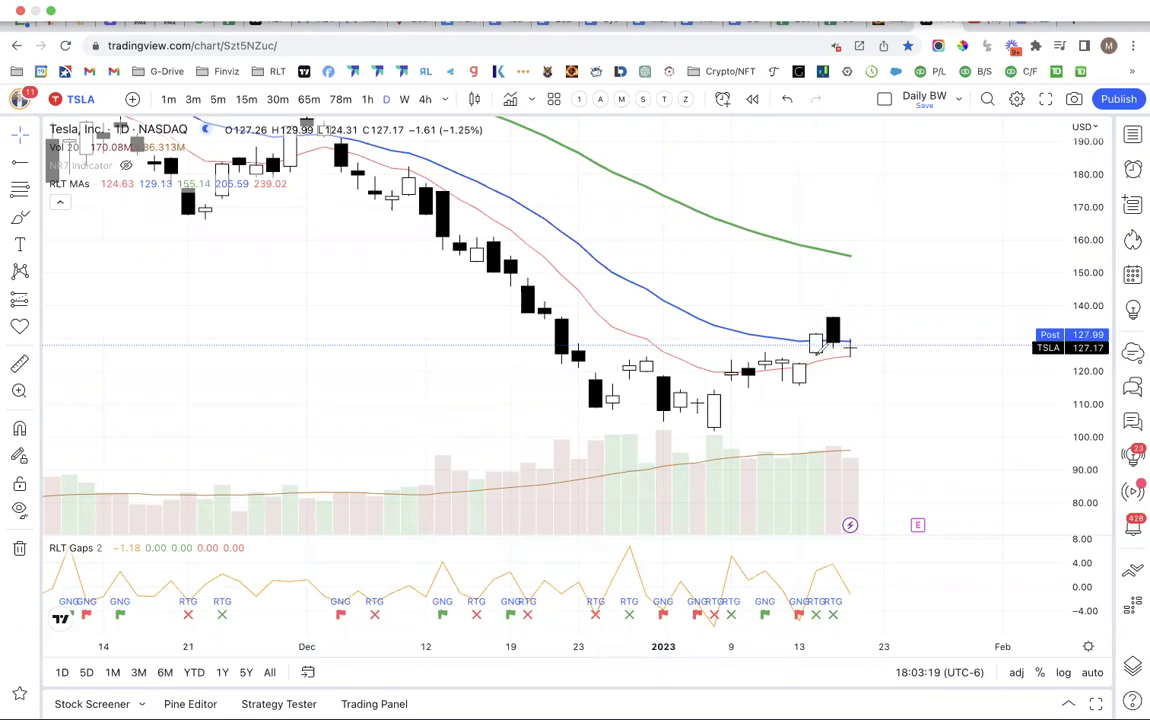
Sketch a zigzag rising arrow and a straight rising arrow beside the latest candle
mouse_move(849, 390)
left_mouse_down()
mouse_move(887, 310)
mouse_move(891, 336)
left_mouse_up()
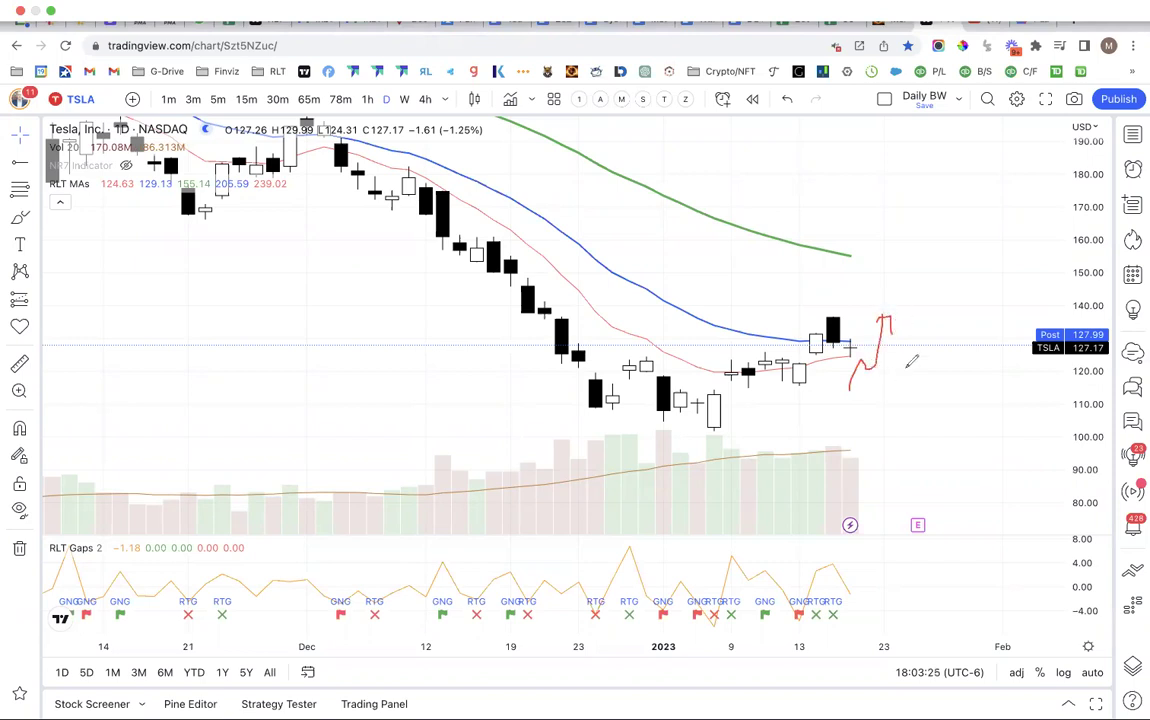
mouse_move(904, 394)
left_mouse_down()
mouse_move(913, 322)
mouse_move(921, 336)
mouse_move(864, 366)
mouse_move(915, 352)
mouse_move(921, 323)
left_mouse_up()
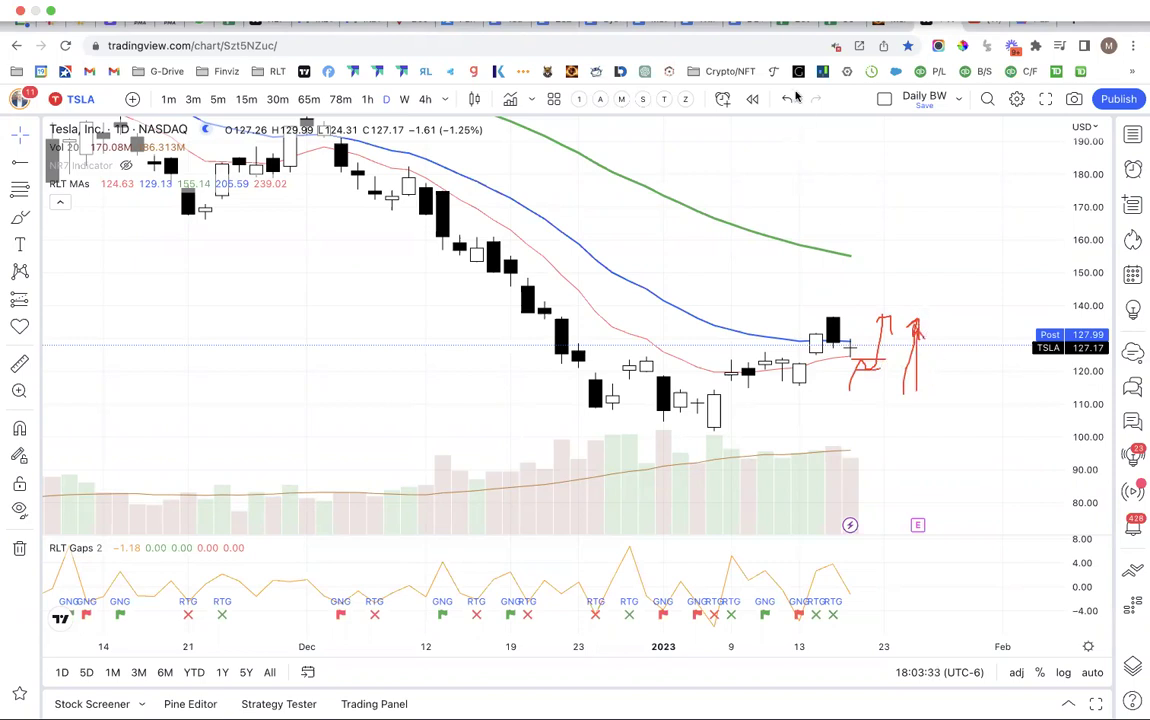